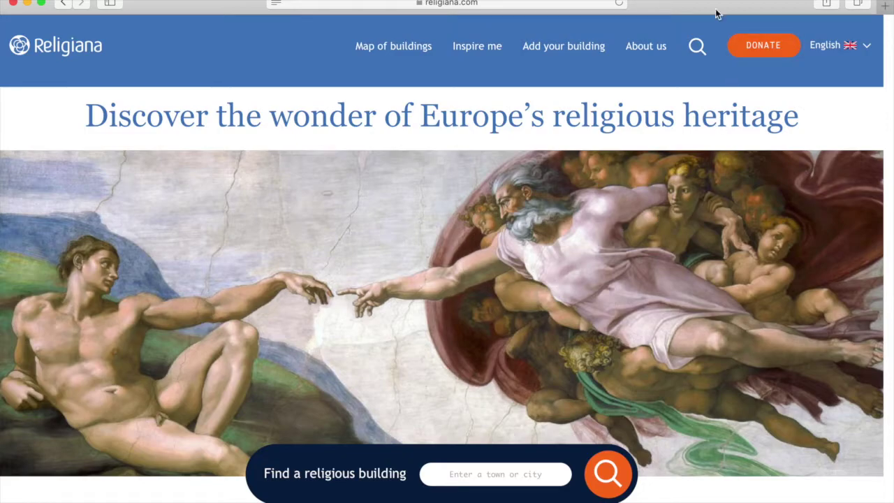
{"action": "left_click", "coordinate": [559, 5]}
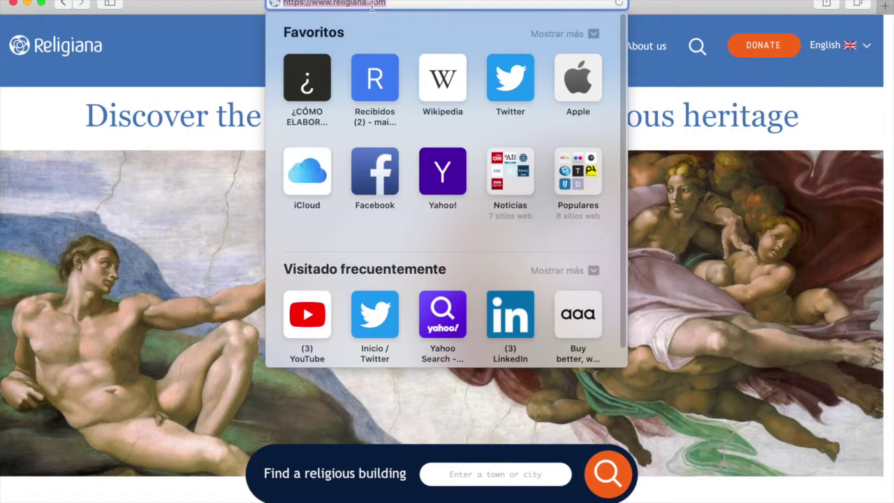
{"action": "left_click", "coordinate": [685, 5]}
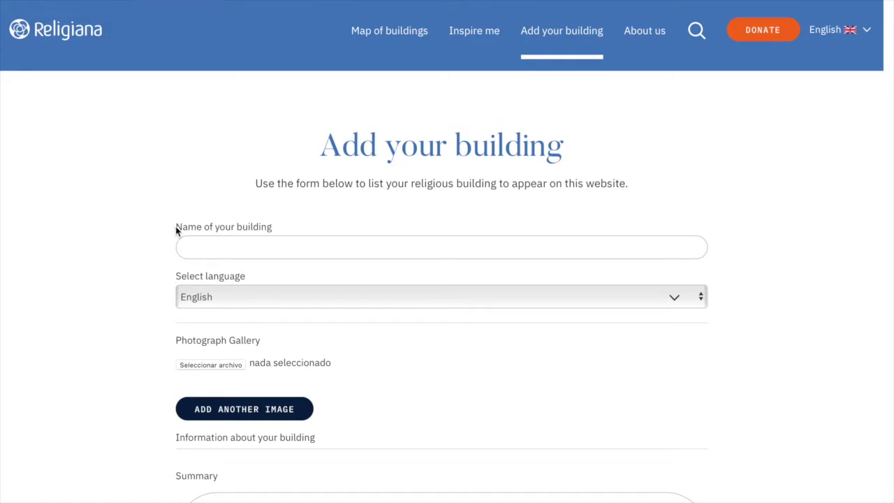
Review the opening fields of the Add your building form, from the building name to the full description's word limit and guidance.
{"action": "scroll", "coordinate": [323, 233], "scroll_direction": "down", "scroll_amount": 3}
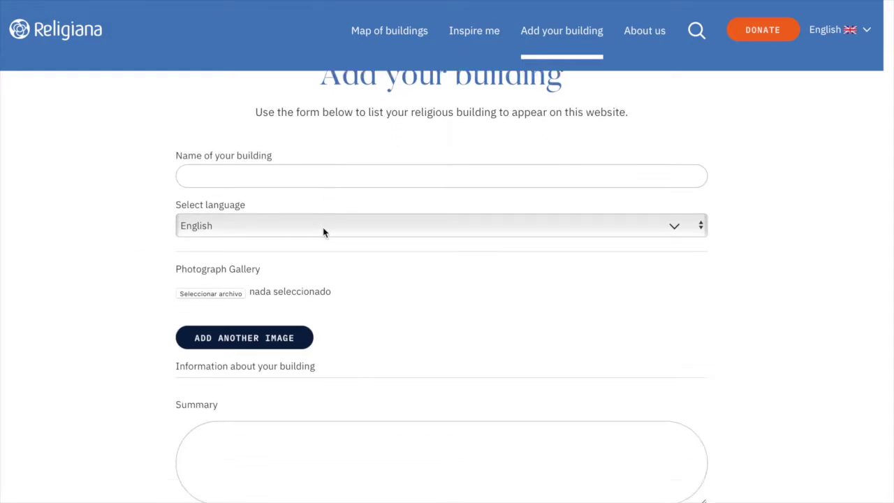
{"action": "left_click", "coordinate": [308, 258]}
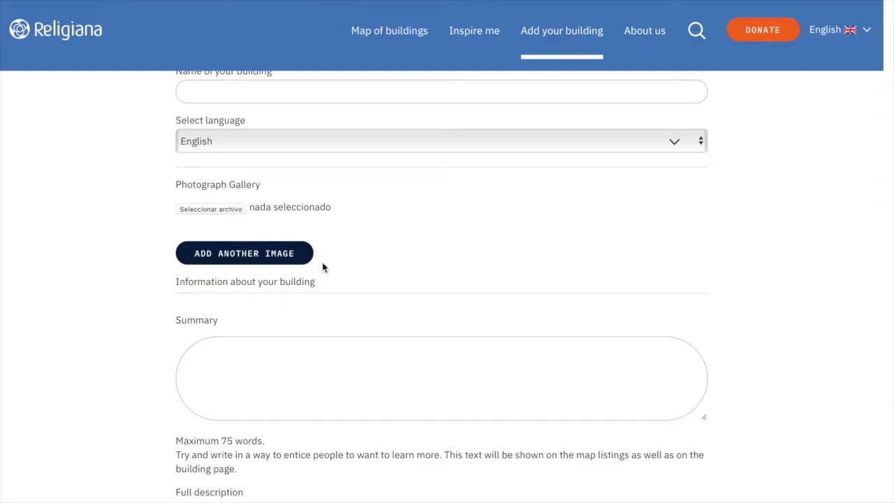
{"action": "scroll", "coordinate": [322, 267], "scroll_direction": "down", "scroll_amount": 2}
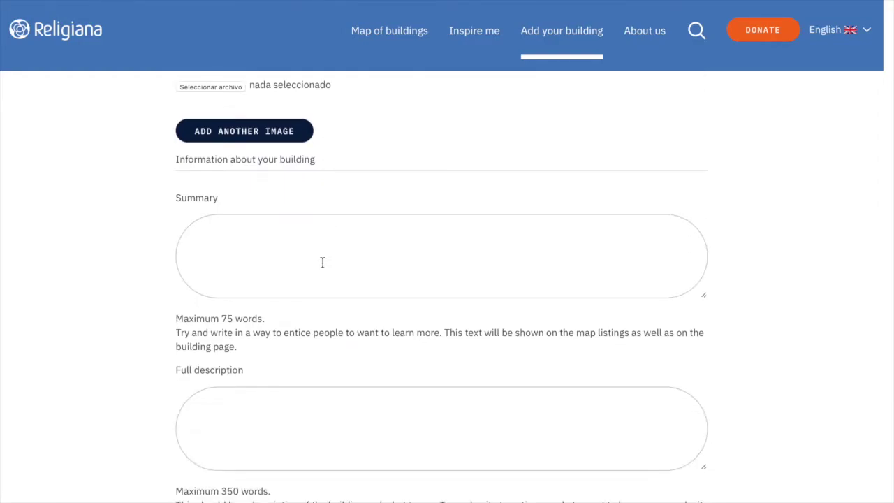
{"action": "scroll", "coordinate": [275, 422], "scroll_direction": "down", "scroll_amount": 1}
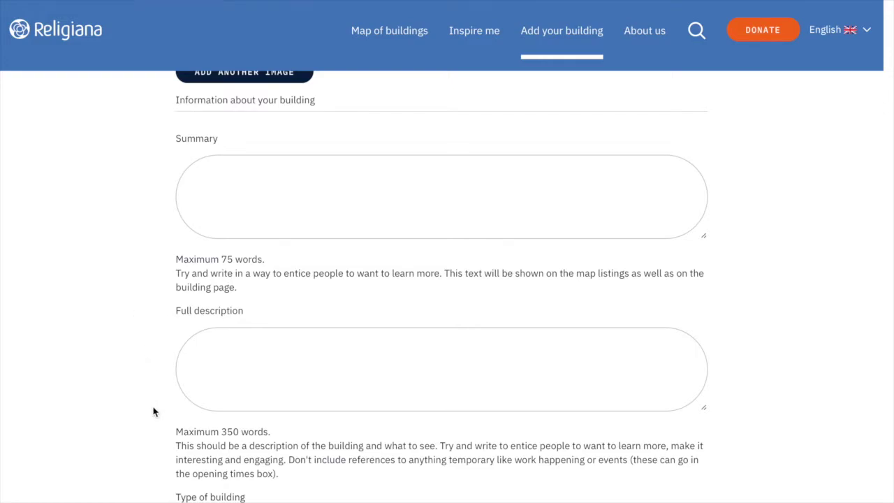
{"action": "left_click_drag", "start_coordinate": [175, 431], "coordinate": [293, 442]}
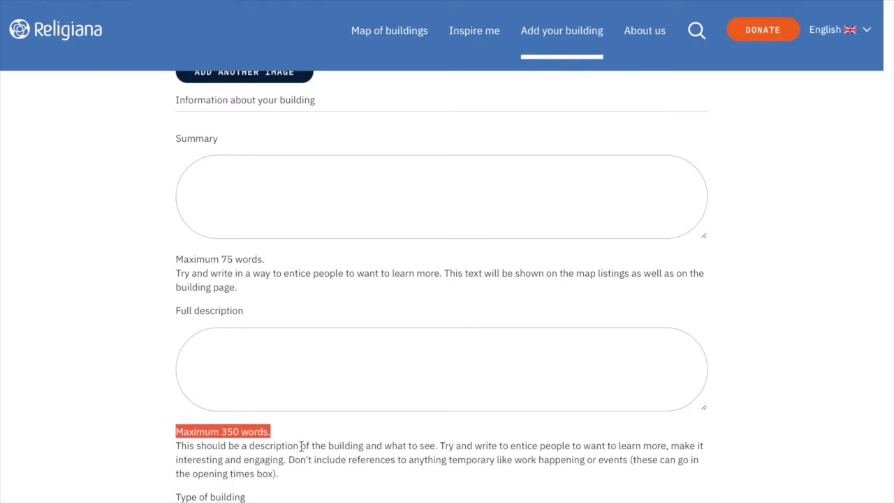
{"action": "left_click", "coordinate": [276, 460]}
{"action": "scroll", "coordinate": [135, 472], "scroll_direction": "down", "scroll_amount": 2}
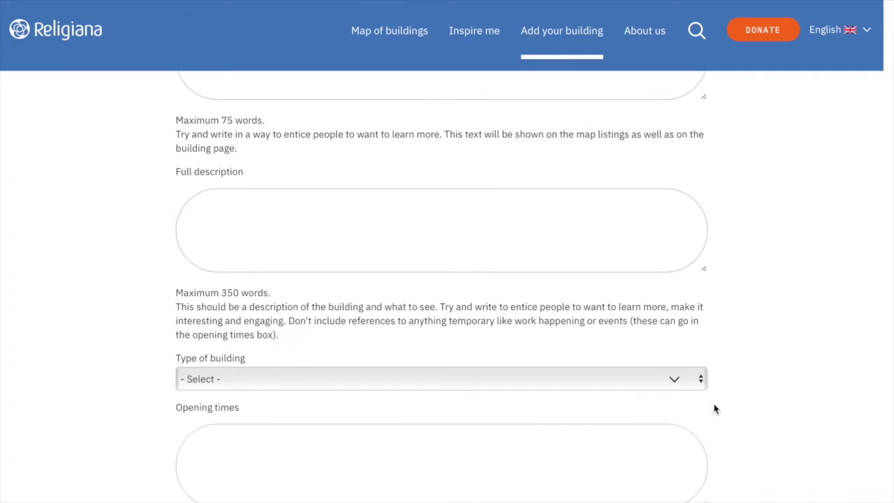
View the available choices for the type of building without selecting one, and look over the opening times field.
{"action": "scroll", "coordinate": [715, 409], "scroll_direction": "down", "scroll_amount": 1}
{"action": "left_click", "coordinate": [672, 303]}
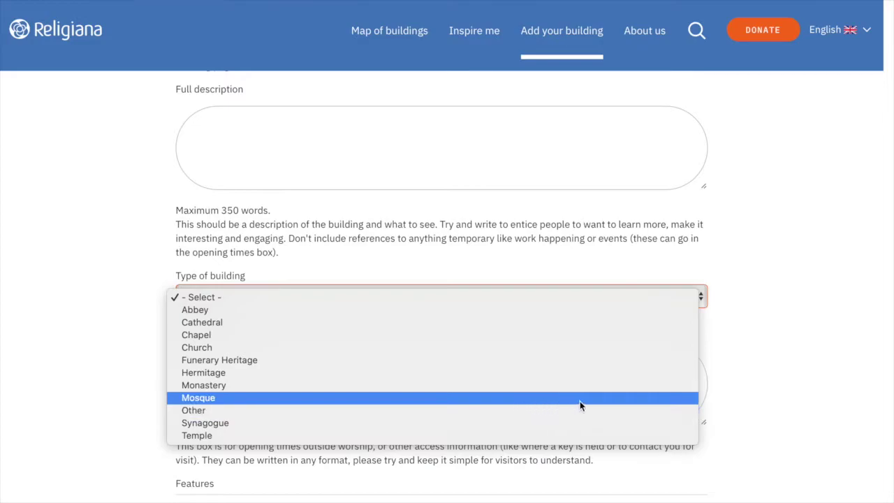
{"action": "left_click", "coordinate": [731, 295]}
{"action": "scroll", "coordinate": [726, 251], "scroll_direction": "down", "scroll_amount": 2}
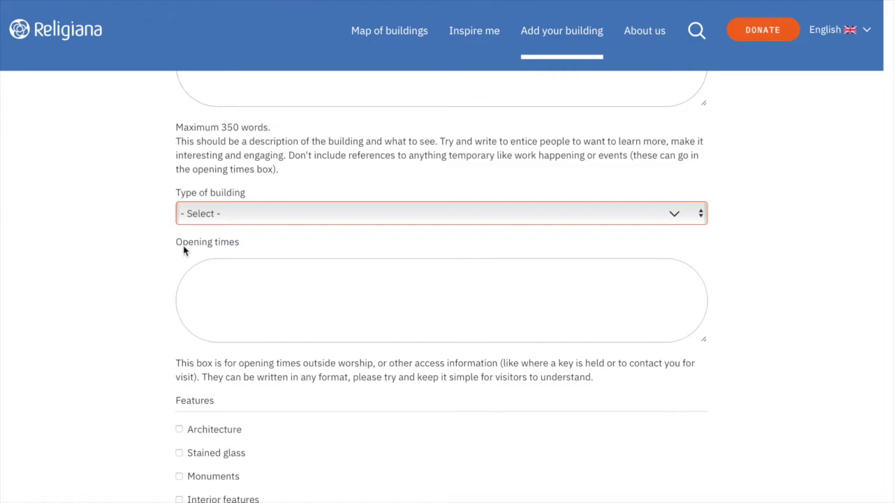
Look through the Features and Visiting information checkboxes, down to the Regular events section.
{"action": "scroll", "coordinate": [564, 403], "scroll_direction": "down", "scroll_amount": 3}
{"action": "scroll", "coordinate": [566, 403], "scroll_direction": "down", "scroll_amount": 4}
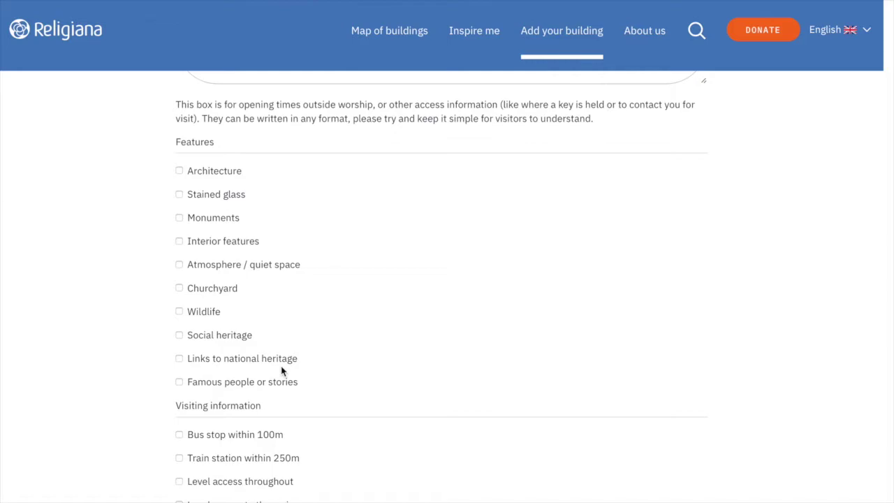
{"action": "scroll", "coordinate": [137, 408], "scroll_direction": "down", "scroll_amount": 3}
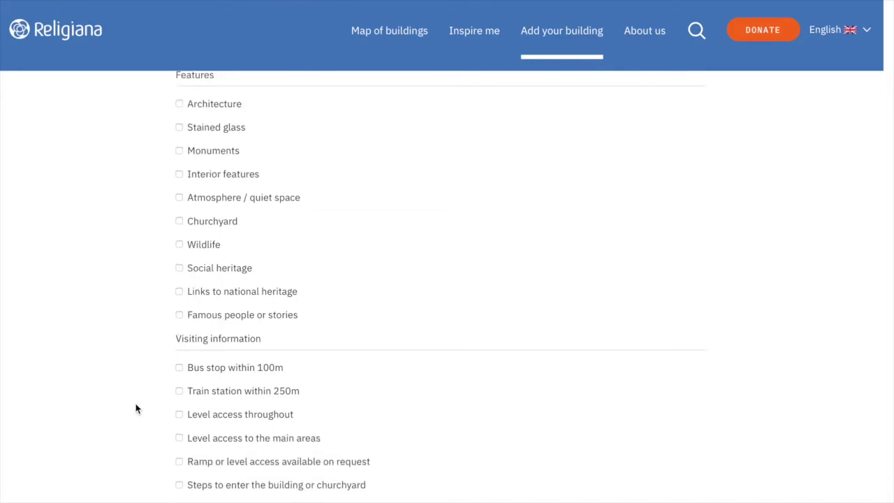
{"action": "scroll", "coordinate": [137, 408], "scroll_direction": "down", "scroll_amount": 1}
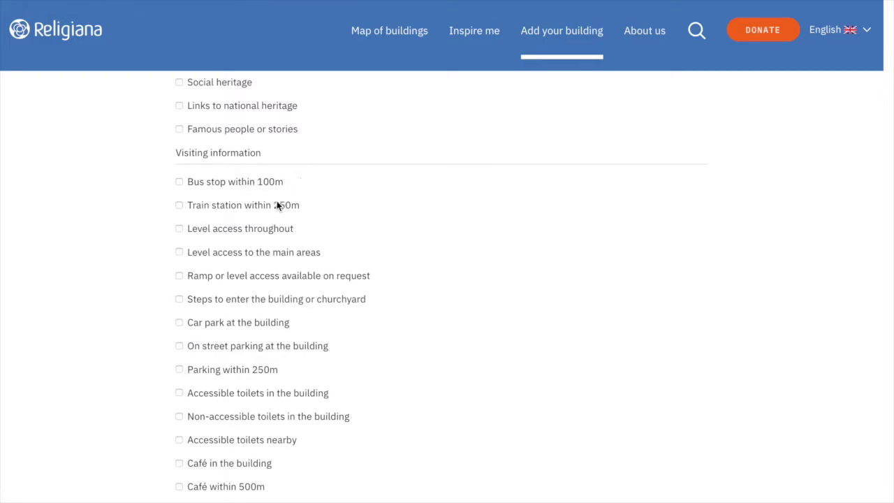
{"action": "scroll", "coordinate": [265, 340], "scroll_direction": "down", "scroll_amount": 4}
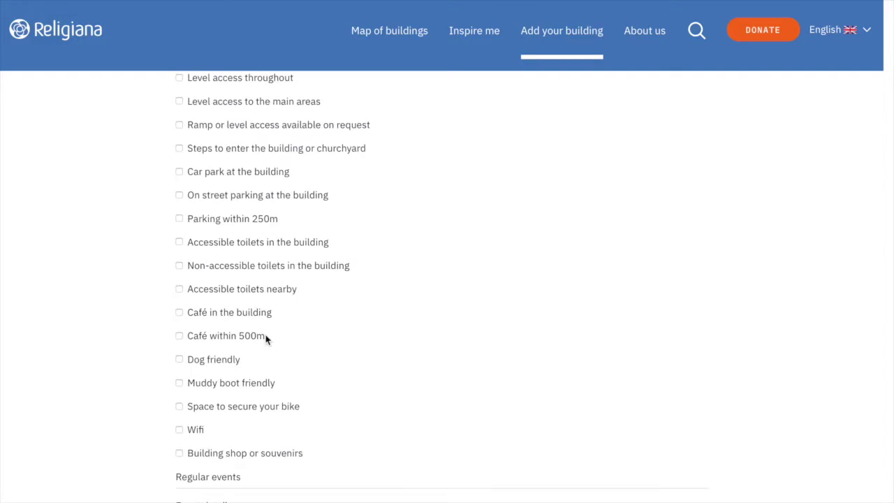
{"action": "scroll", "coordinate": [265, 340], "scroll_direction": "down", "scroll_amount": 2}
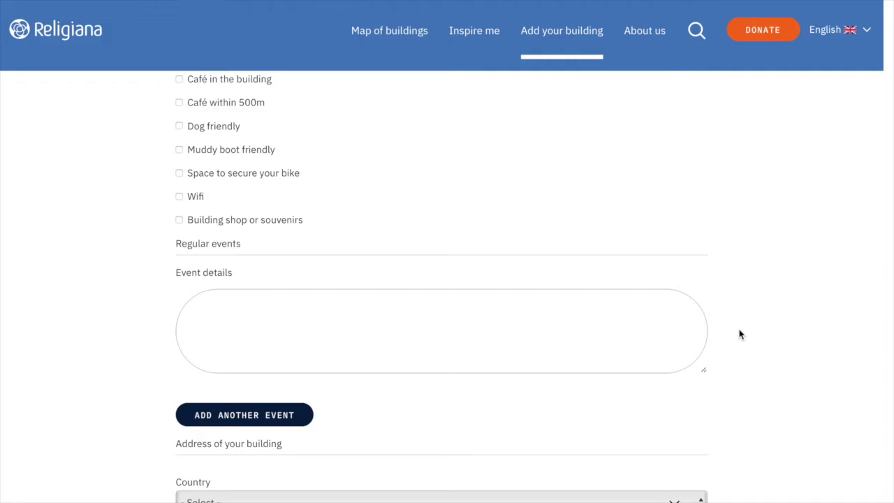
Review the fields for the building's address and its public contact details.
{"action": "scroll", "coordinate": [741, 335], "scroll_direction": "down", "scroll_amount": 5}
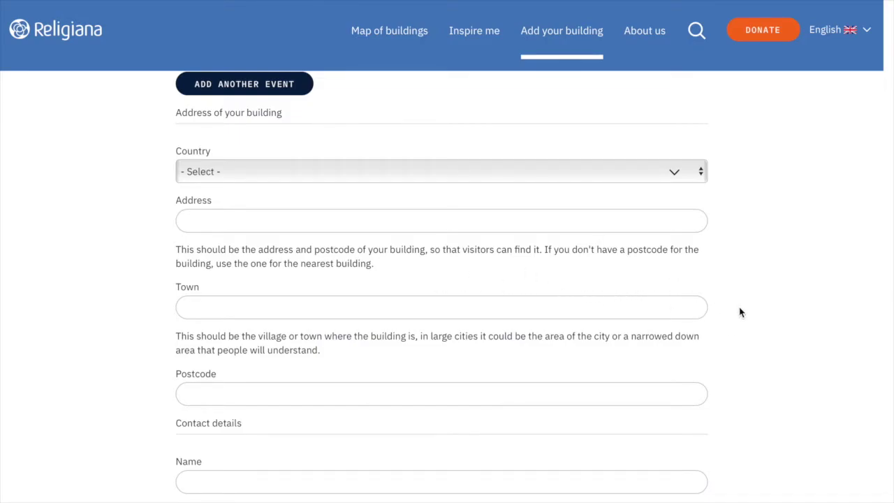
{"action": "scroll", "coordinate": [741, 311], "scroll_direction": "down", "scroll_amount": 1}
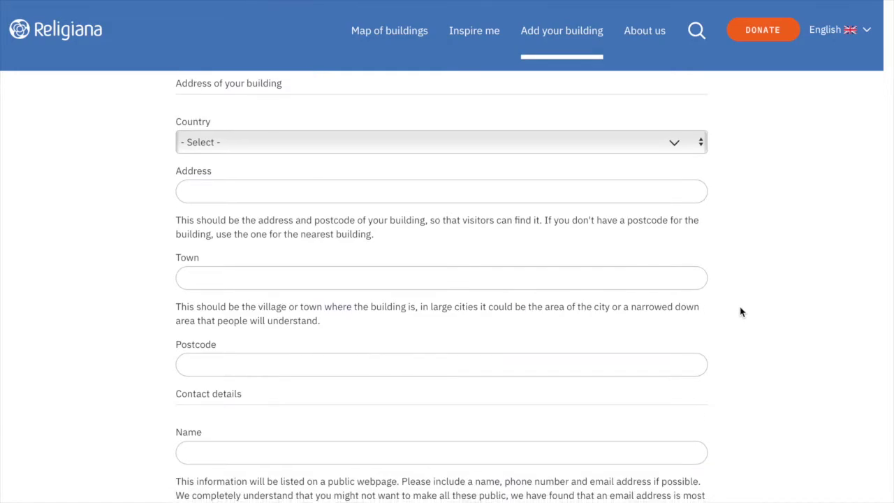
{"action": "scroll", "coordinate": [741, 312], "scroll_direction": "up", "scroll_amount": 1}
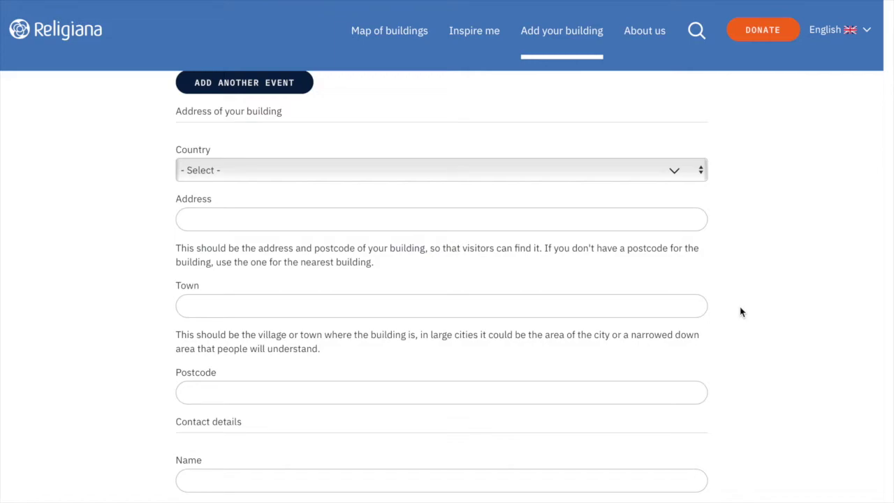
{"action": "scroll", "coordinate": [742, 312], "scroll_direction": "down", "scroll_amount": 4}
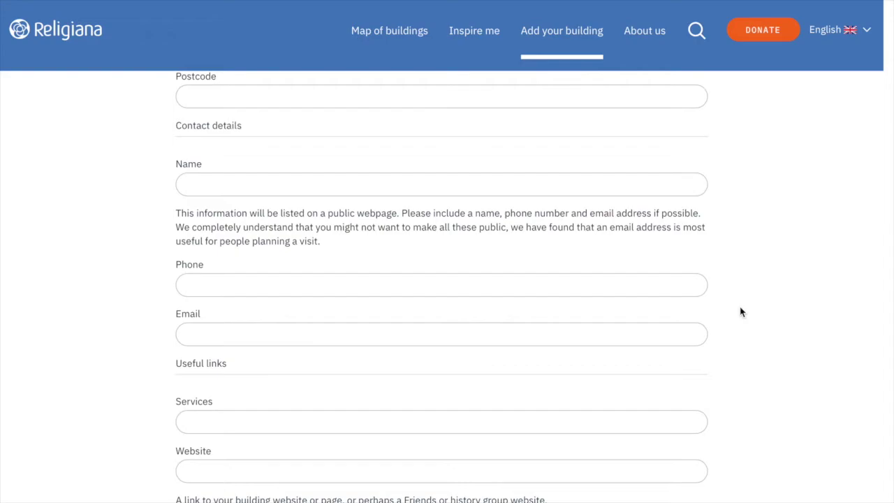
{"action": "scroll", "coordinate": [741, 312], "scroll_direction": "up", "scroll_amount": 1}
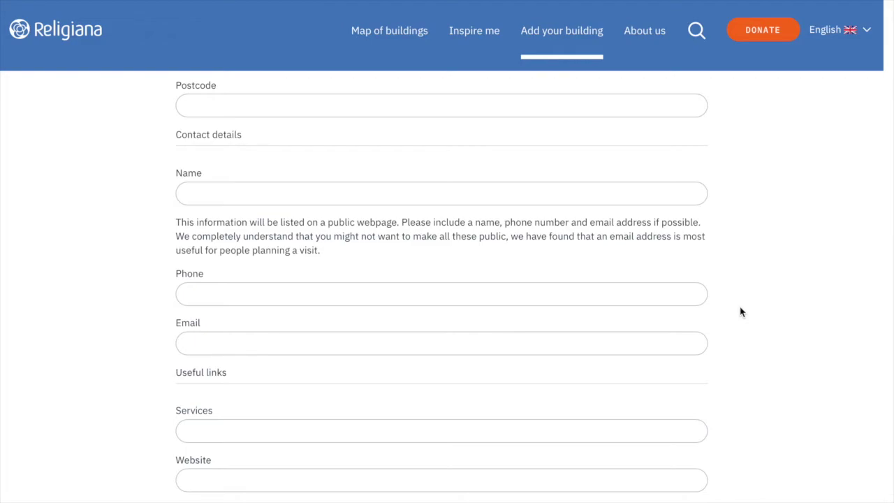
{"action": "scroll", "coordinate": [741, 312], "scroll_direction": "down", "scroll_amount": 1}
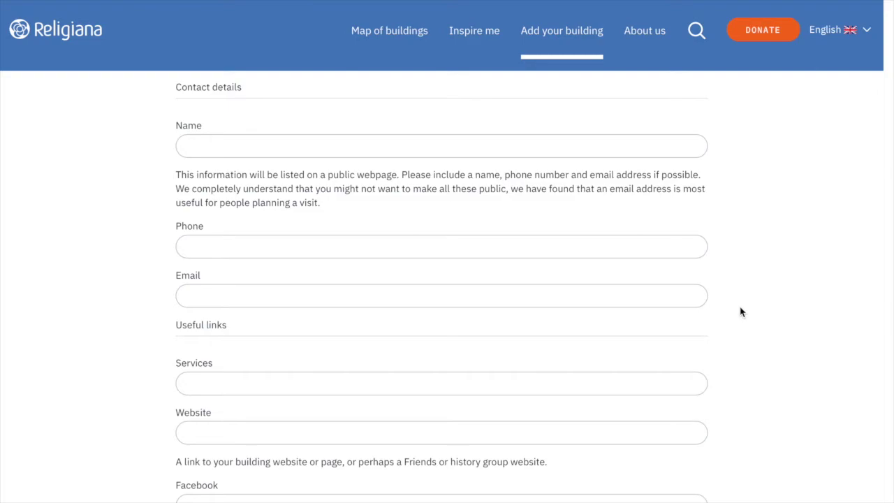
Look over the form's Useful links fields and the Downloads section.
{"action": "scroll", "coordinate": [750, 297], "scroll_direction": "down", "scroll_amount": 4}
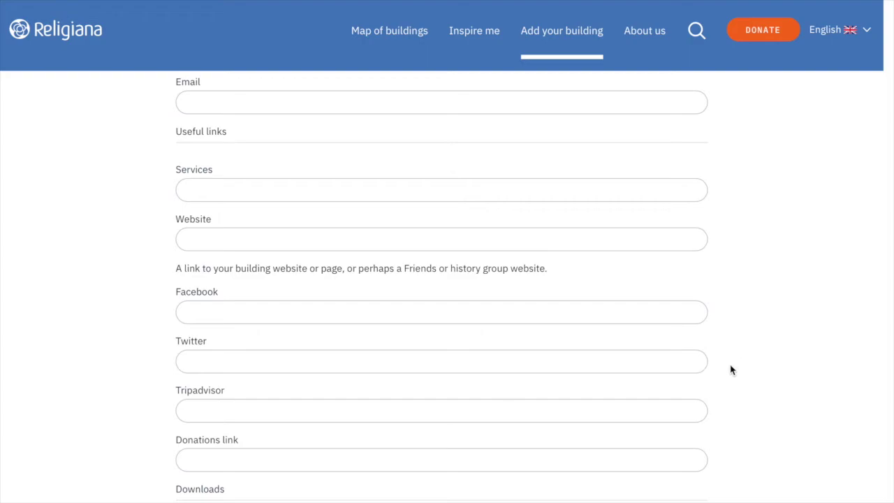
{"action": "scroll", "coordinate": [731, 370], "scroll_direction": "down", "scroll_amount": 3}
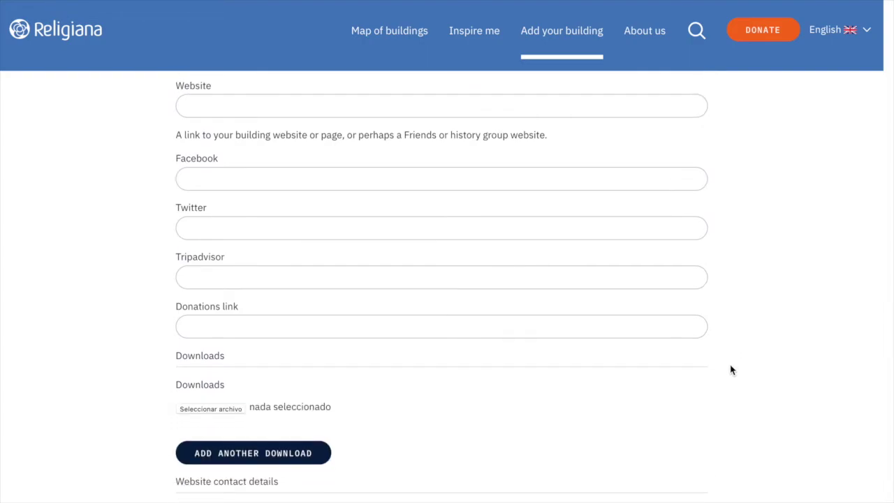
{"action": "scroll", "coordinate": [731, 370], "scroll_direction": "down", "scroll_amount": 2}
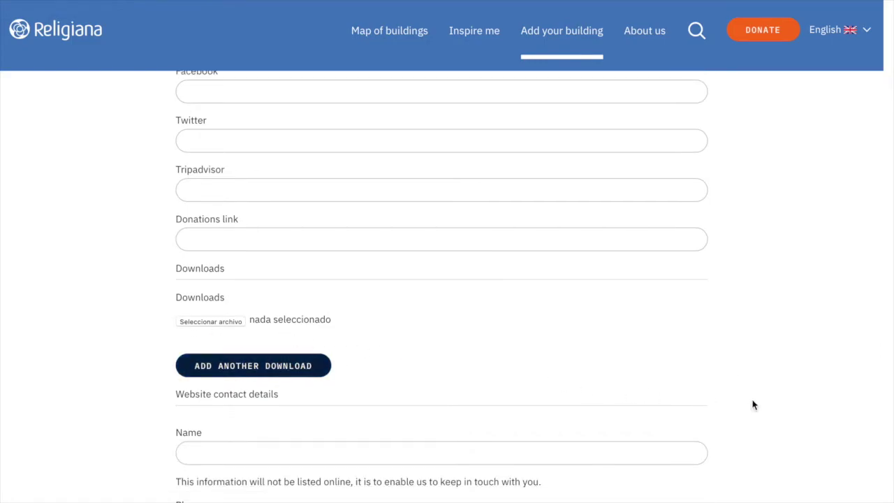
Tick the confirmation, below the website contact details, that you are happy to be contacted by Religiana.
{"action": "scroll", "coordinate": [753, 405], "scroll_direction": "down", "scroll_amount": 4}
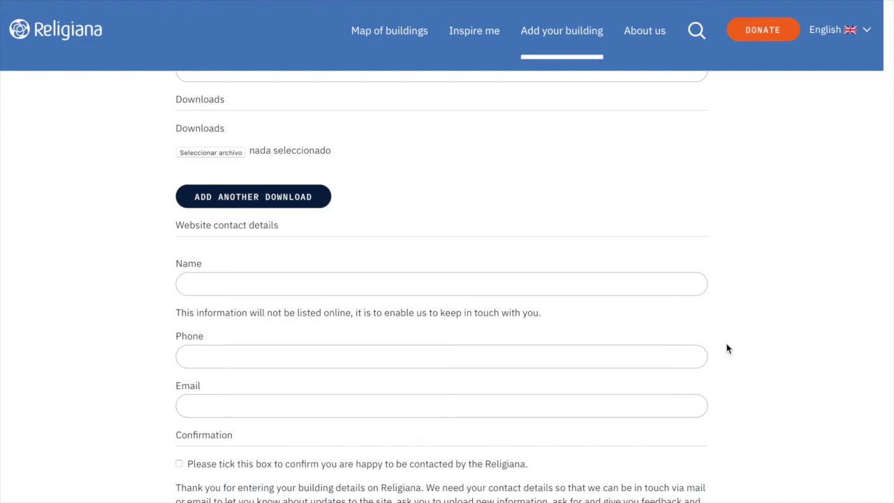
{"action": "scroll", "coordinate": [726, 349], "scroll_direction": "down", "scroll_amount": 2}
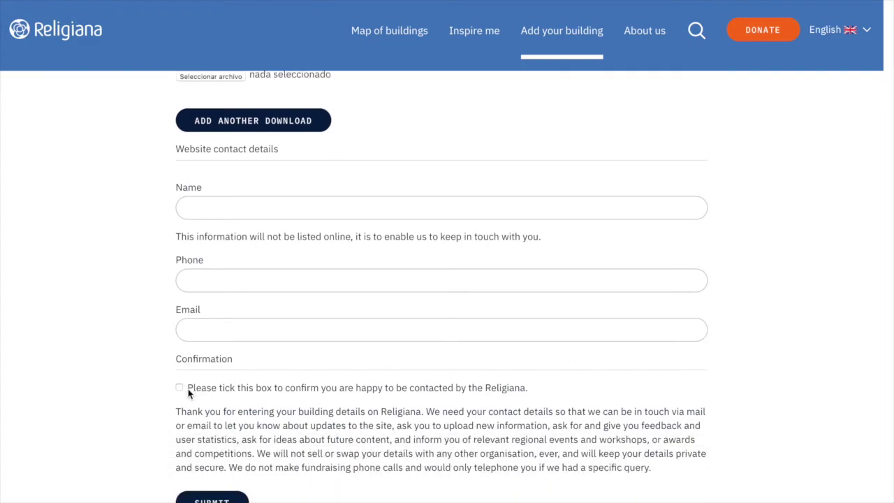
{"action": "left_click", "coordinate": [180, 388]}
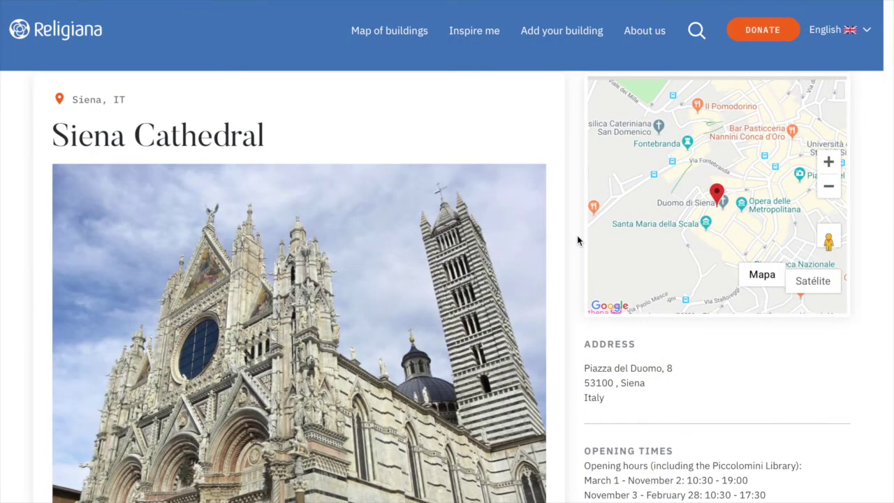
Examine the published Siena Cathedral page's photo and summary together with its map, address and opening times.
{"action": "scroll", "coordinate": [577, 240], "scroll_direction": "down", "scroll_amount": 1}
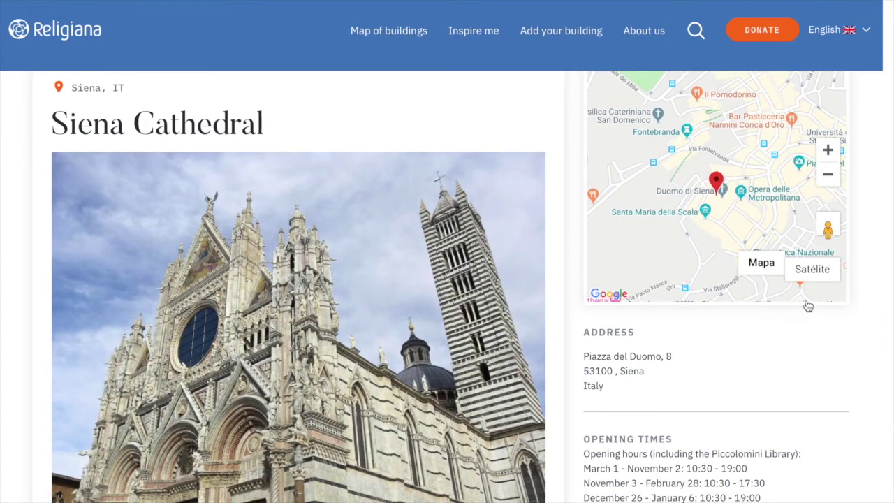
{"action": "scroll", "coordinate": [829, 305], "scroll_direction": "down", "scroll_amount": 3}
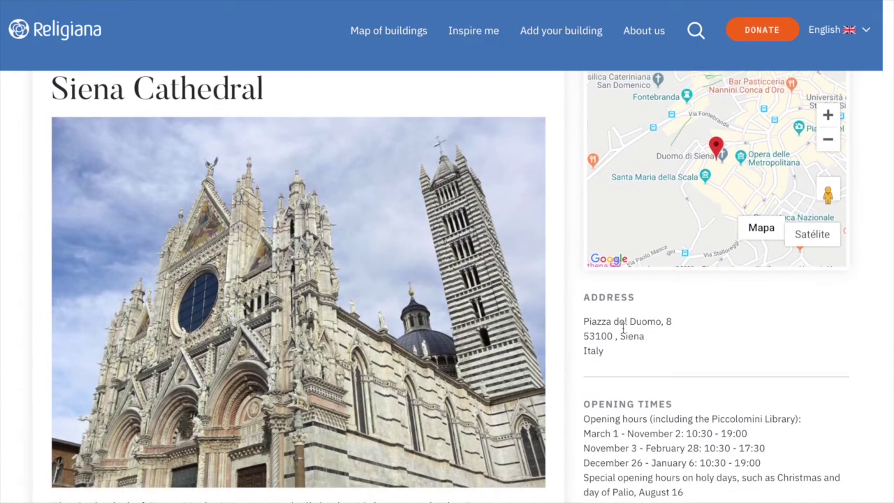
{"action": "scroll", "coordinate": [618, 351], "scroll_direction": "down", "scroll_amount": 1}
{"action": "scroll", "coordinate": [672, 463], "scroll_direction": "down", "scroll_amount": 2}
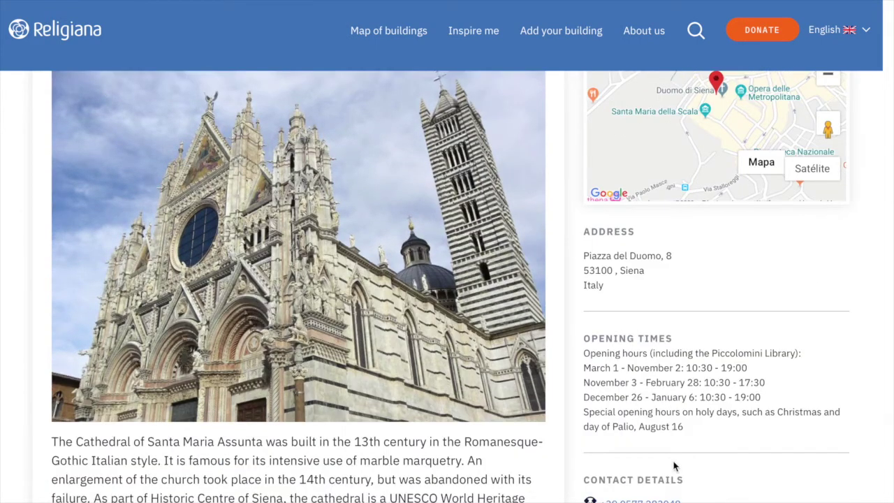
{"action": "scroll", "coordinate": [646, 442], "scroll_direction": "down", "scroll_amount": 2}
{"action": "scroll", "coordinate": [425, 459], "scroll_direction": "down", "scroll_amount": 3}
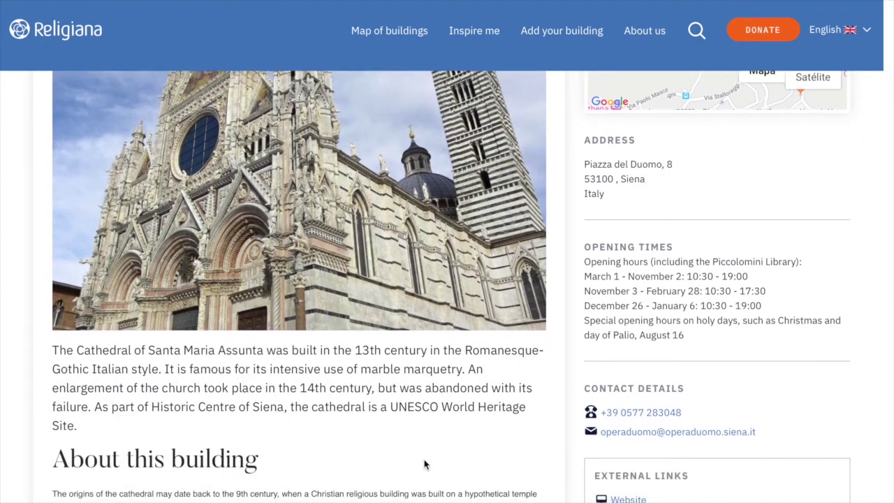
Read the Siena Cathedral page's description, key features and visitors information, and check its contact details and external links.
{"action": "scroll", "coordinate": [120, 391], "scroll_direction": "down", "scroll_amount": 8}
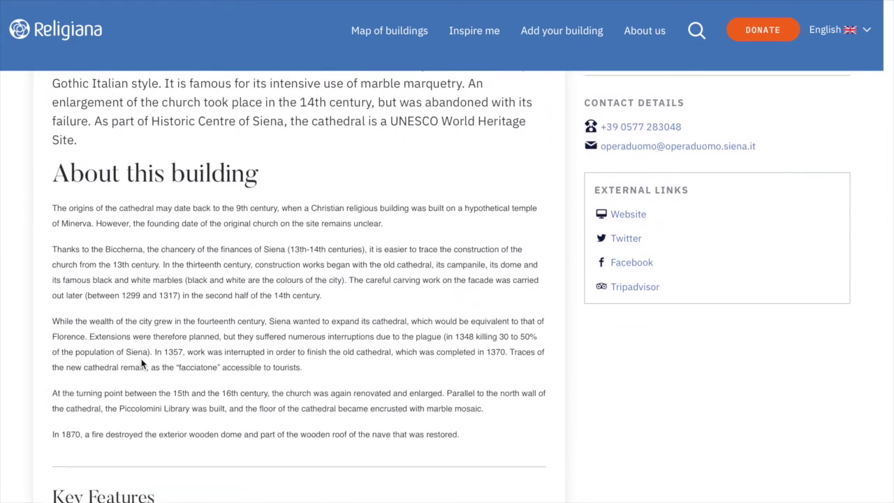
{"action": "scroll", "coordinate": [532, 415], "scroll_direction": "down", "scroll_amount": 4}
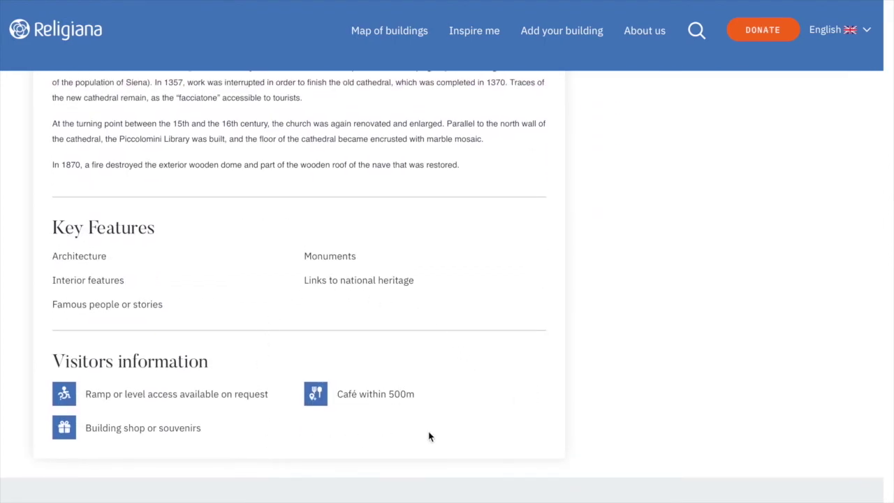
{"action": "scroll", "coordinate": [716, 359], "scroll_direction": "up", "scroll_amount": 4}
{"action": "scroll", "coordinate": [718, 359], "scroll_direction": "up", "scroll_amount": 1}
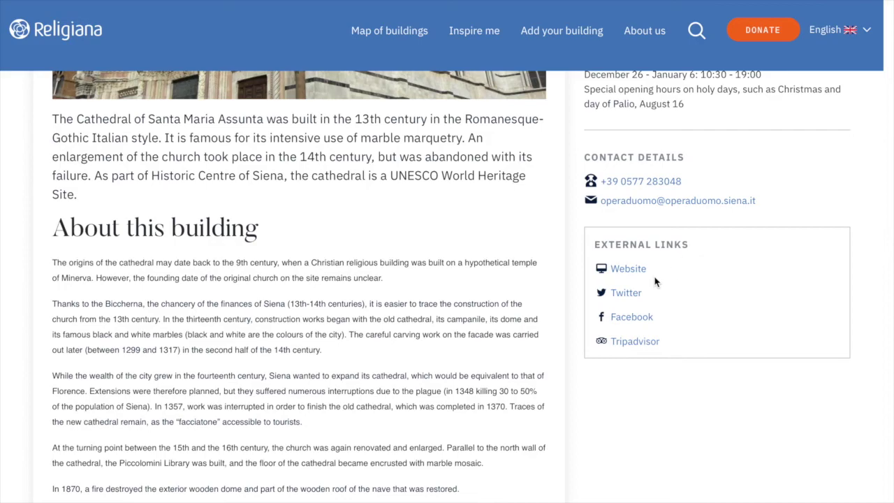
{"action": "scroll", "coordinate": [656, 282], "scroll_direction": "down", "scroll_amount": 1}
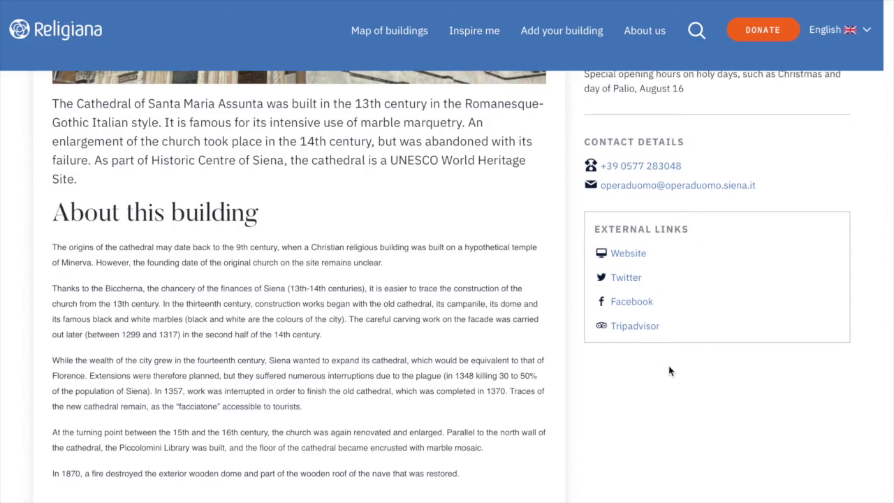
{"action": "scroll", "coordinate": [668, 374], "scroll_direction": "up", "scroll_amount": 7}
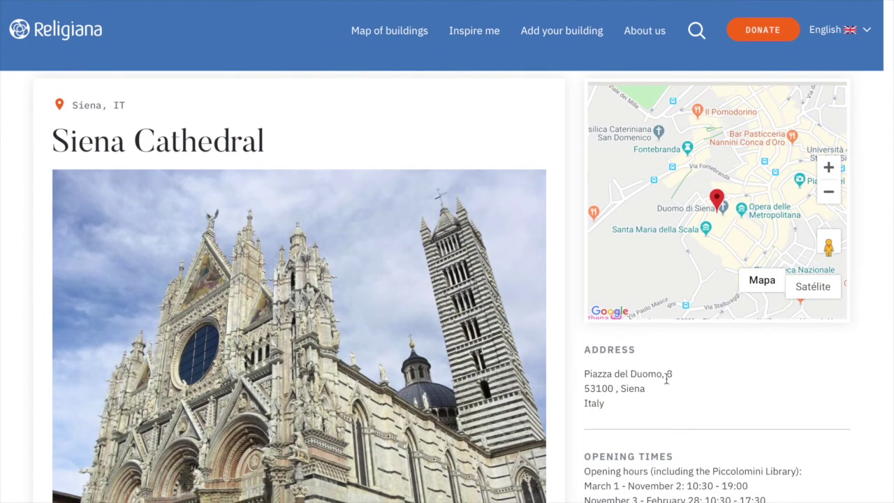